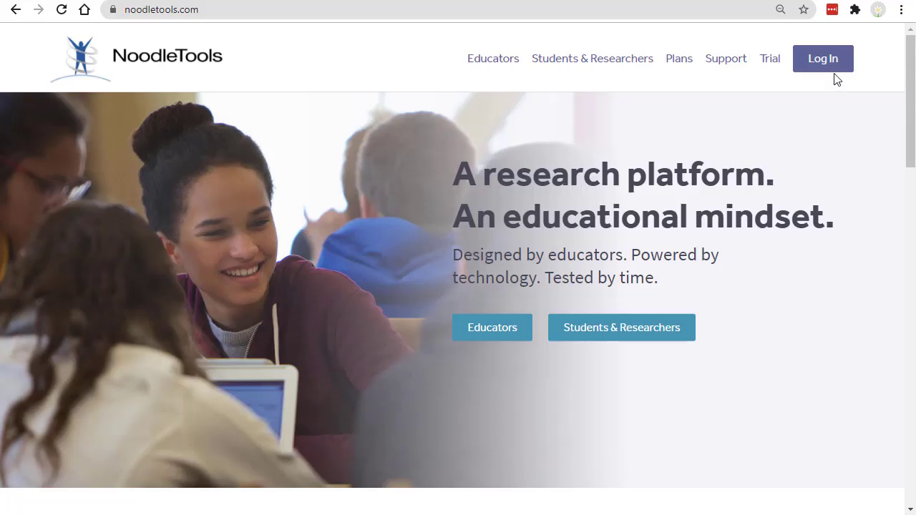
Step: Open the login page and sign in to the school subscription with the prefilled personal ID and password
click(822, 63)
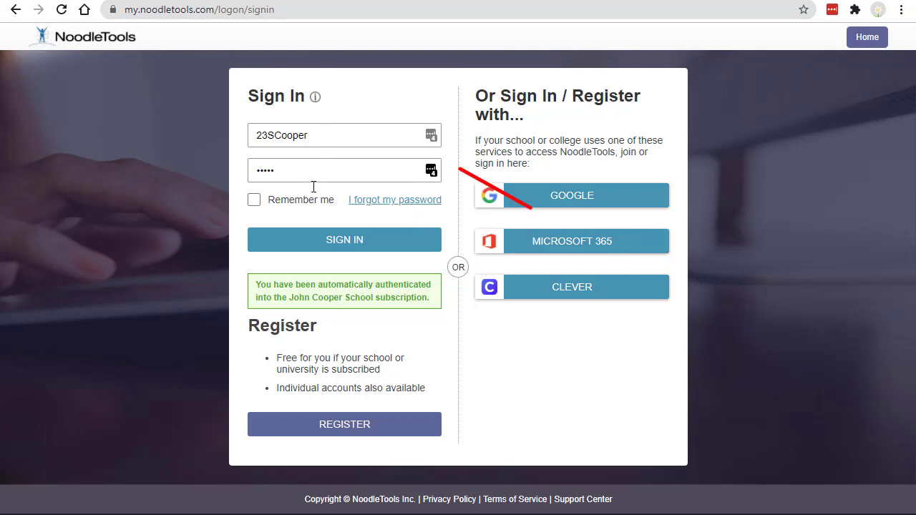
click(332, 135)
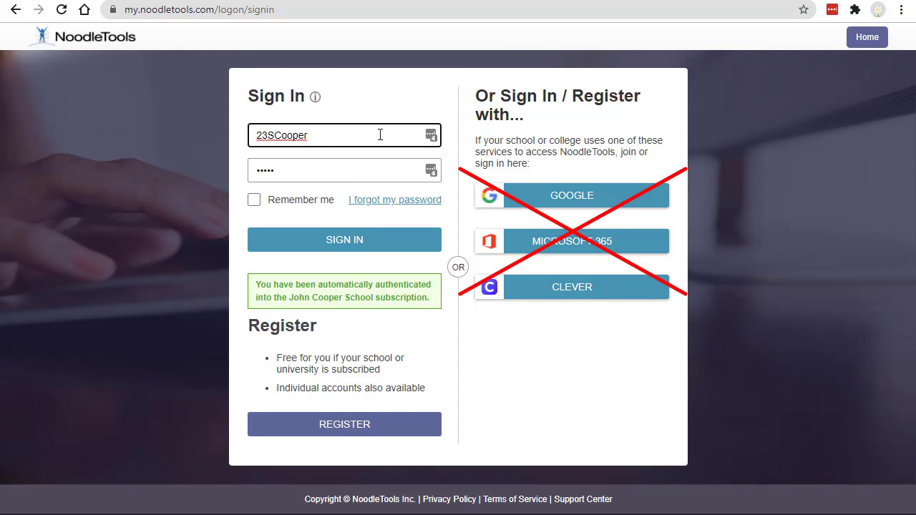
drag(310, 135, 254, 138)
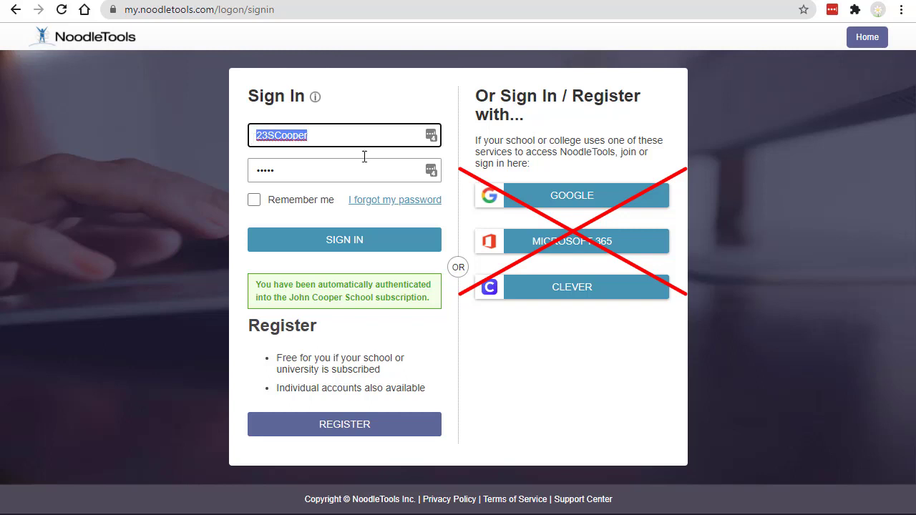
click(342, 242)
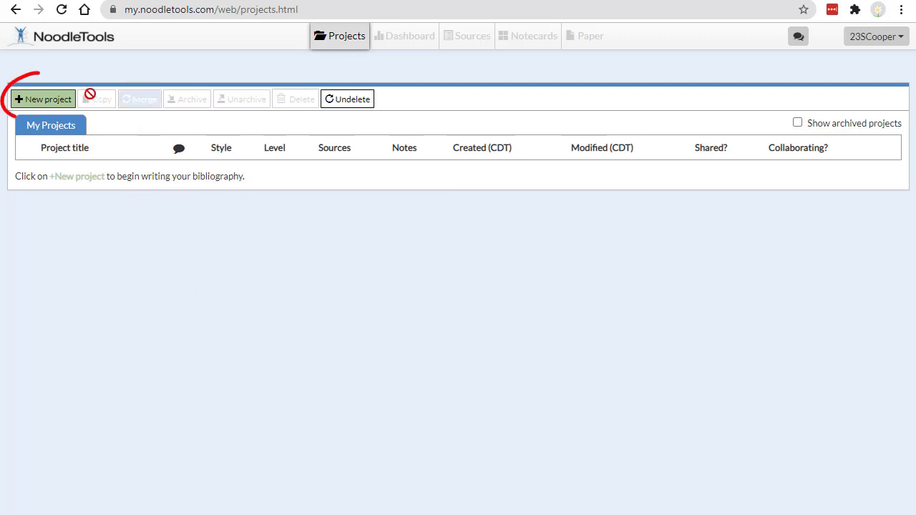
Step: Create a new project titled "Project" with the MLA (MLA Handbook, 8th ed.) citation style and the Advanced citation level
click(50, 106)
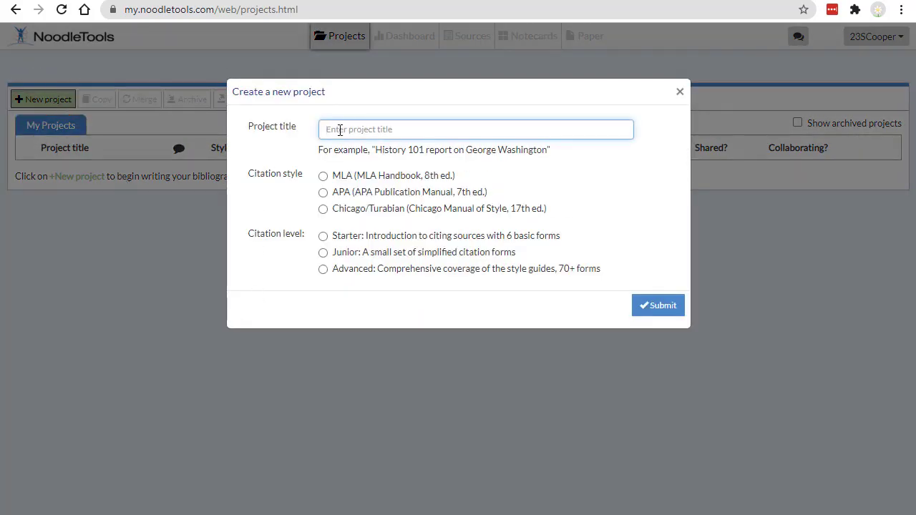
text(Project)
click(324, 178)
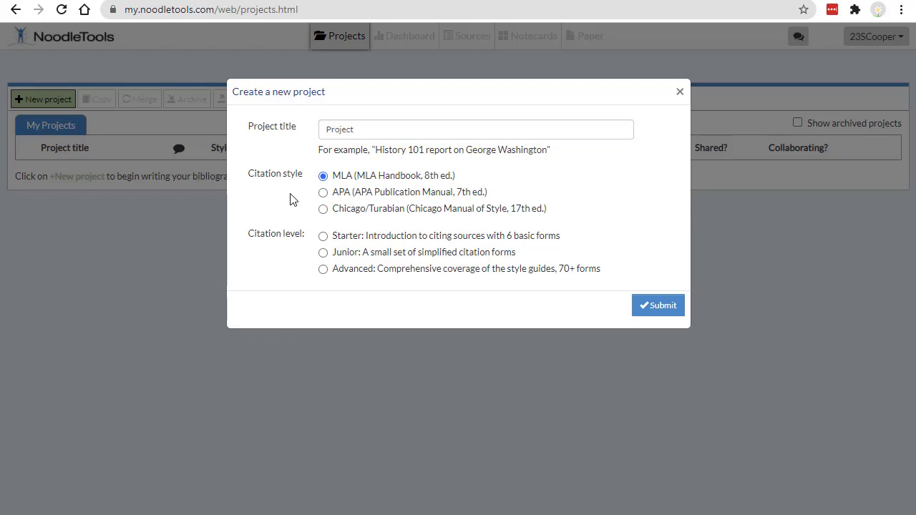
click(323, 193)
click(322, 176)
click(323, 269)
click(642, 309)
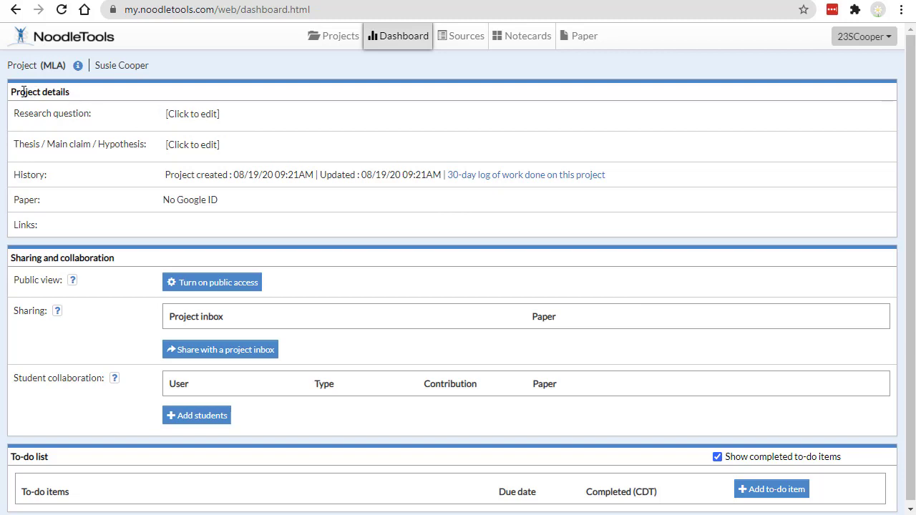
Step: Open the research question and the thesis fields in the project details for editing
click(191, 115)
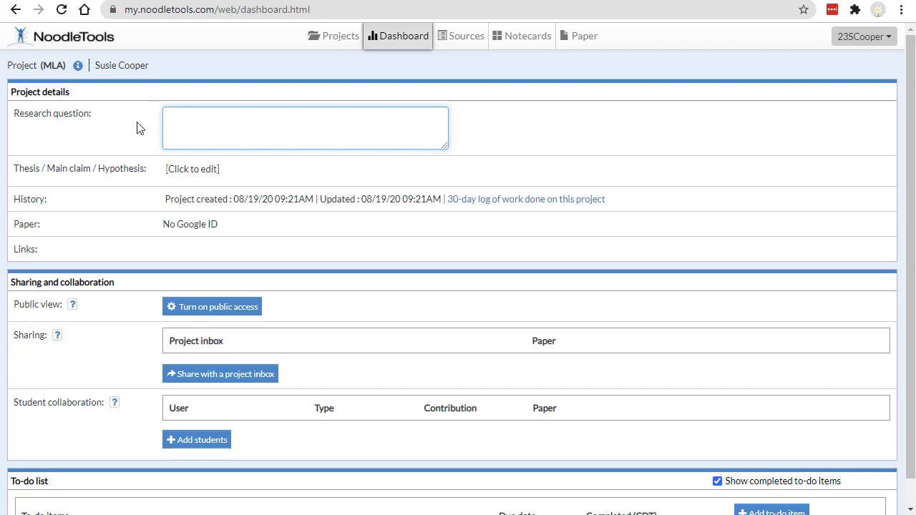
click(191, 169)
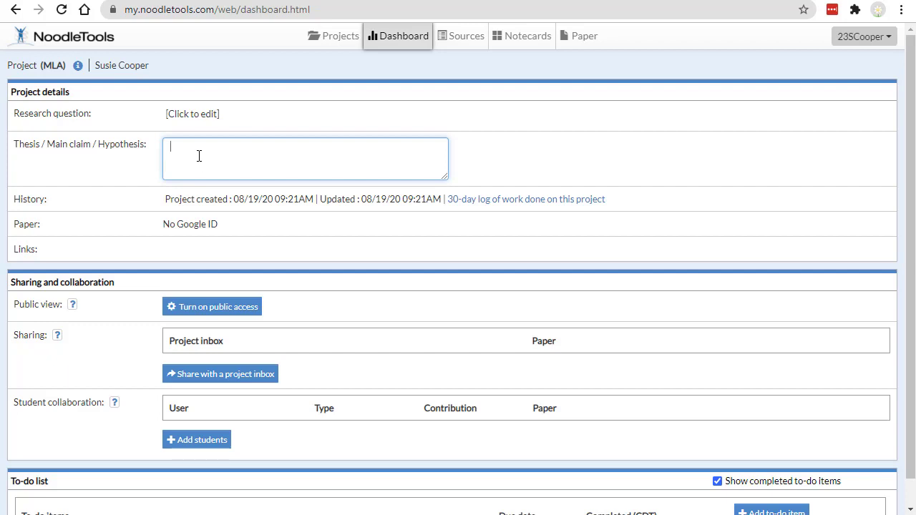
Step: Search for a project inbox to share with by the teacher's surname, and clear the search without choosing one
scroll(311, 255, down, 1)
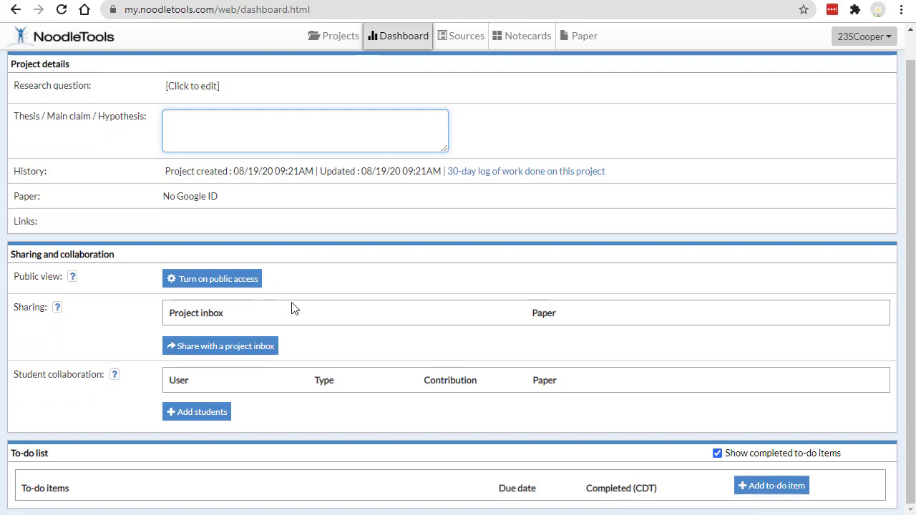
click(243, 353)
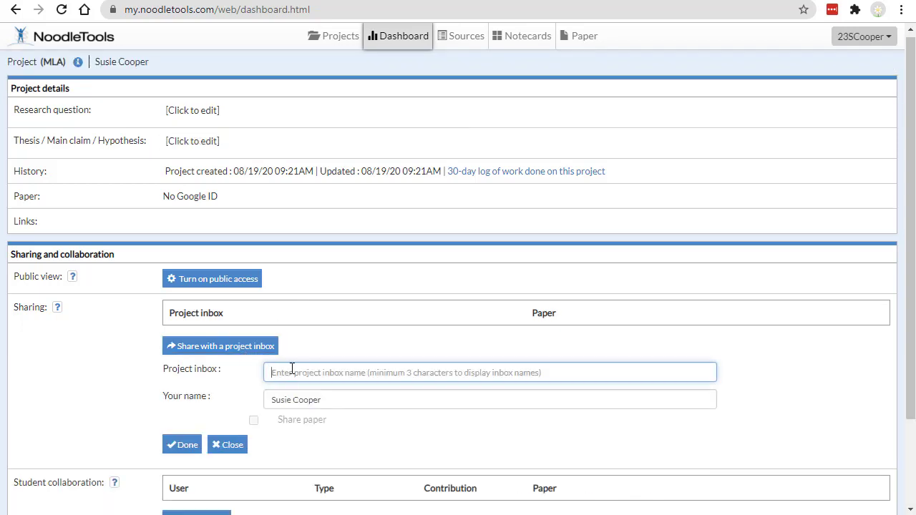
text(amini)
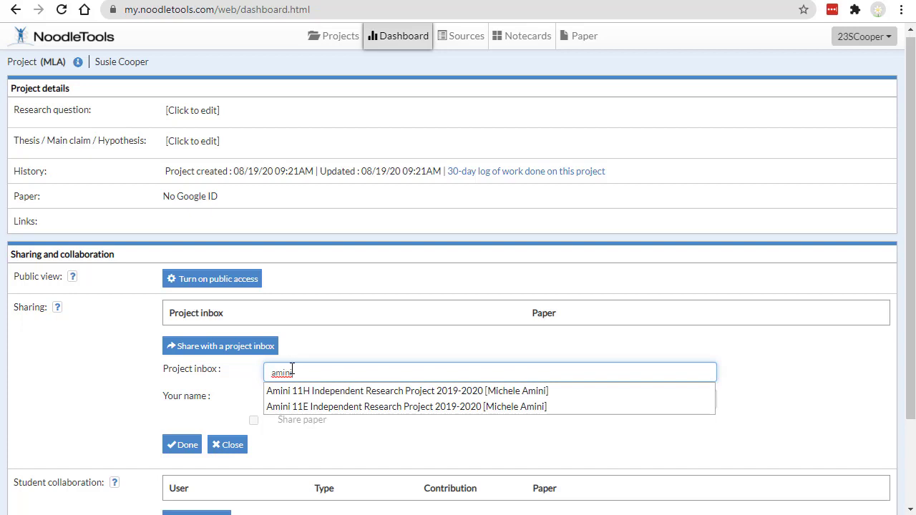
key(BackSpace)
key(BackSpace)
key(BackSpace)
key(BackSpace)
click(86, 381)
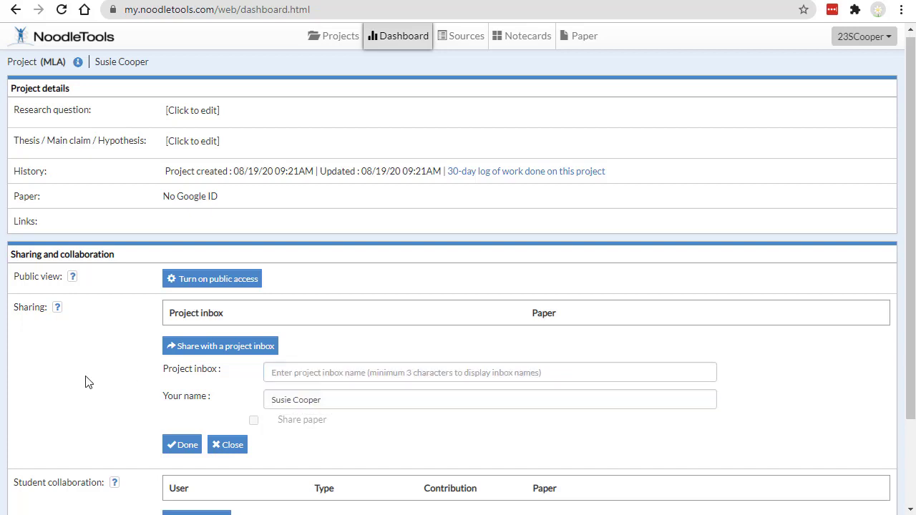
Step: View the form for adding student collaborators, and close both it and the project inbox sharing form
scroll(98, 385, down, 2)
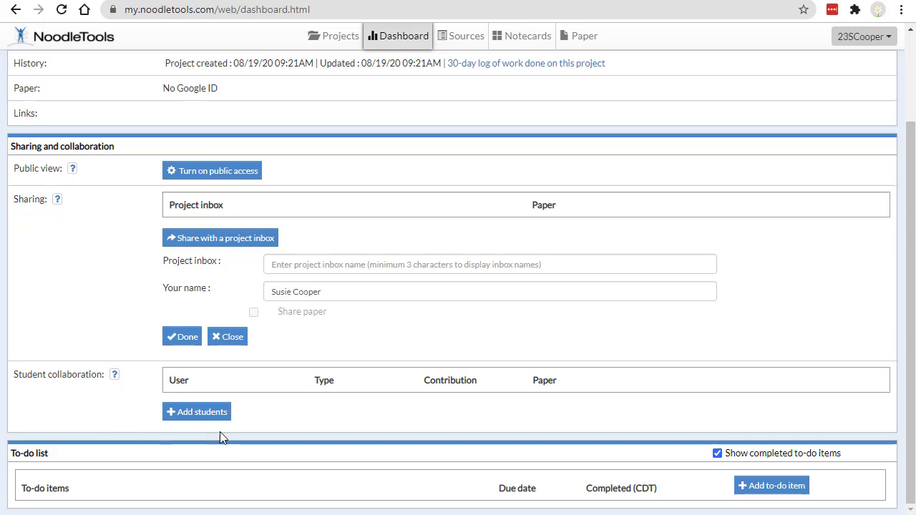
click(204, 417)
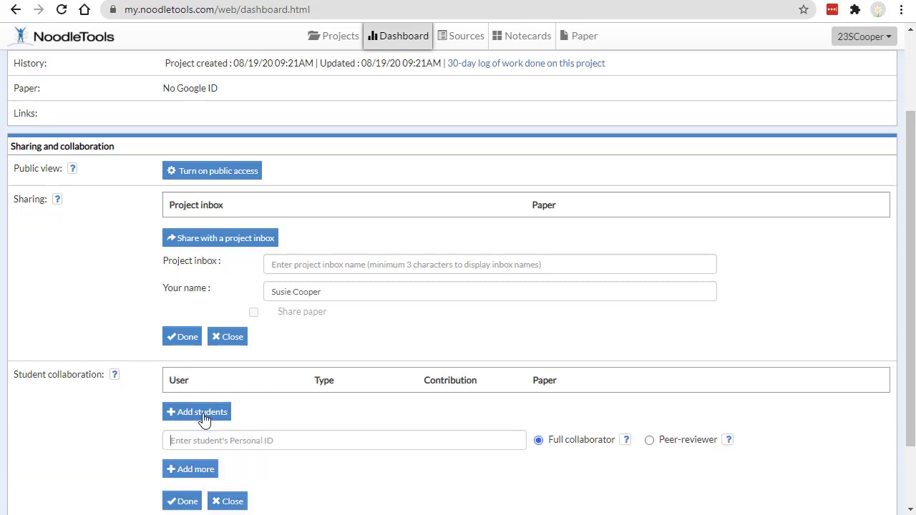
scroll(136, 426, down, 1)
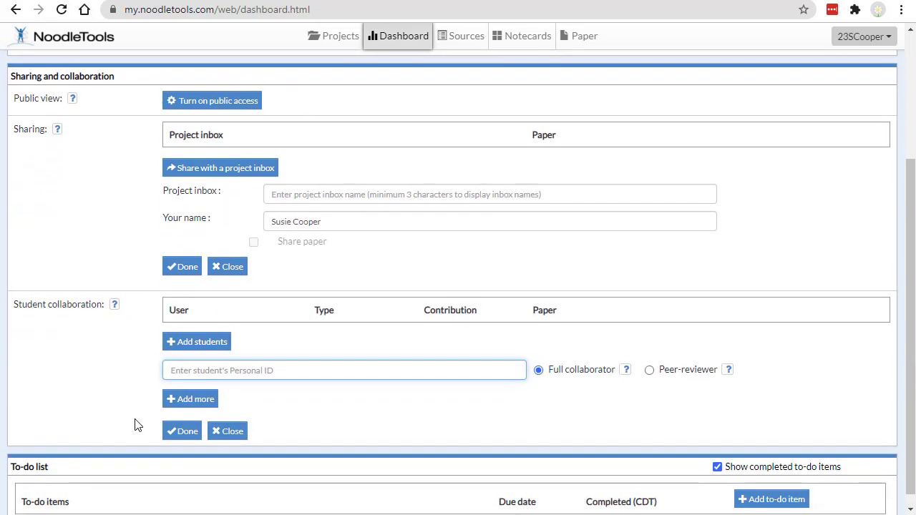
click(232, 432)
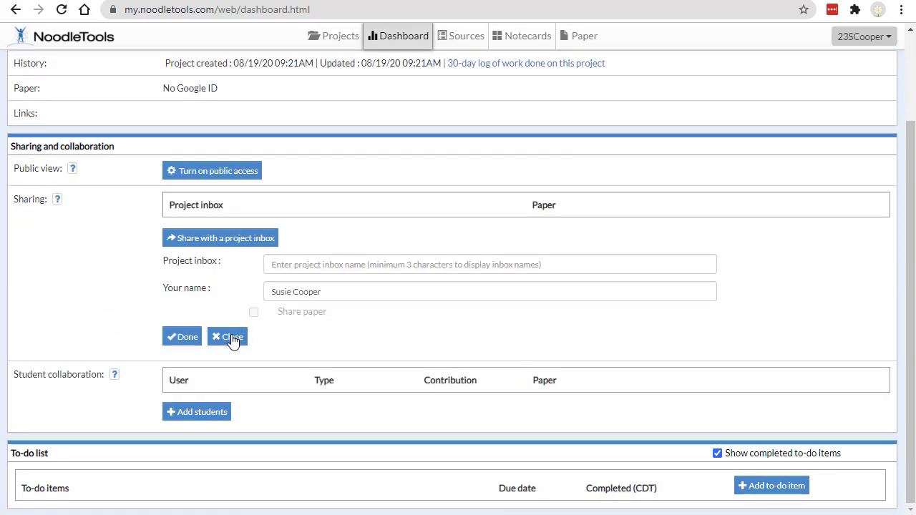
click(231, 338)
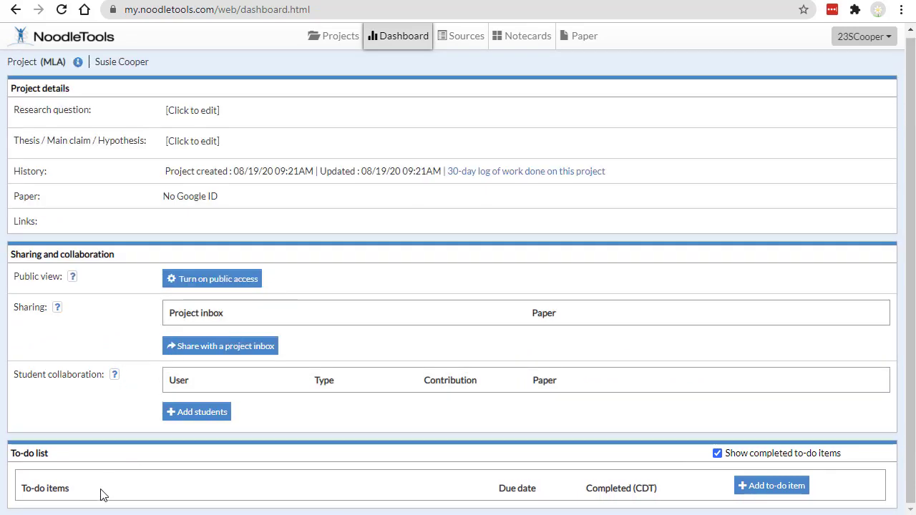
Step: View the form for creating a to-do item and close it without submitting
click(762, 491)
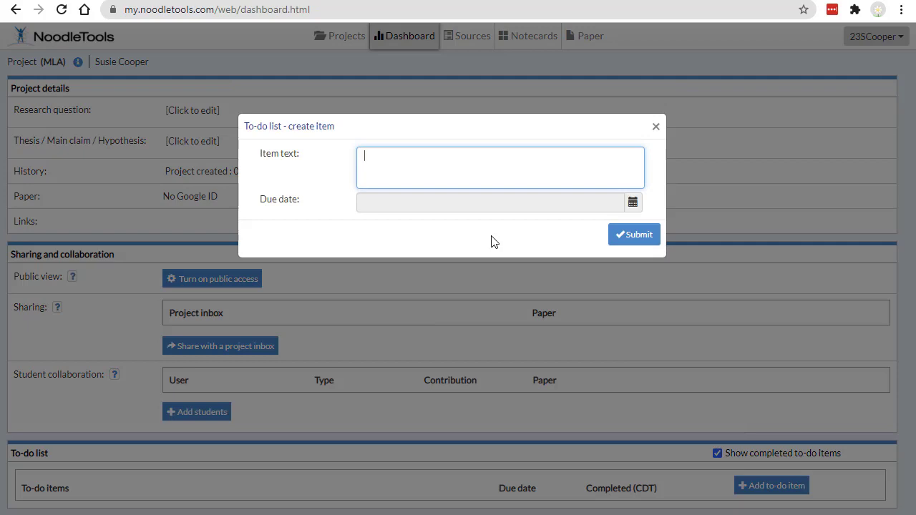
click(656, 128)
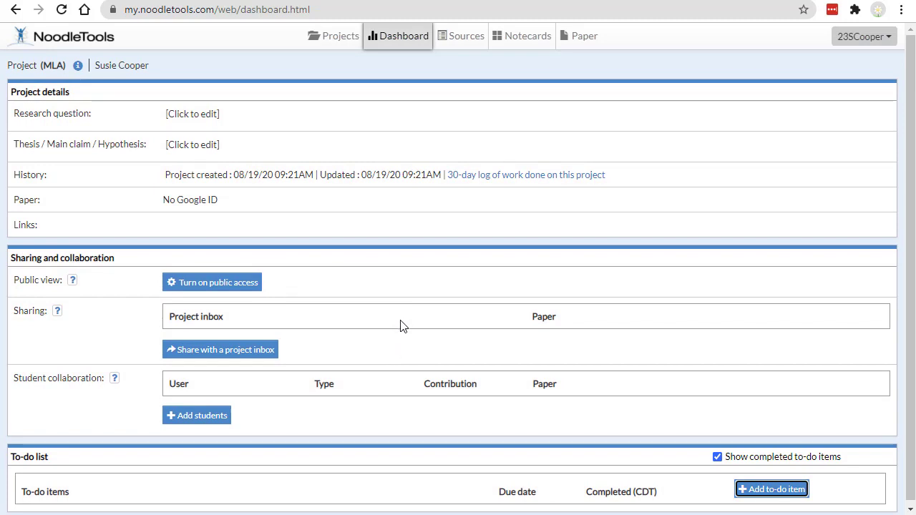
Step: Start a new source citation, compare the database, website and print source types, and choose a journal accessed through a database
click(463, 43)
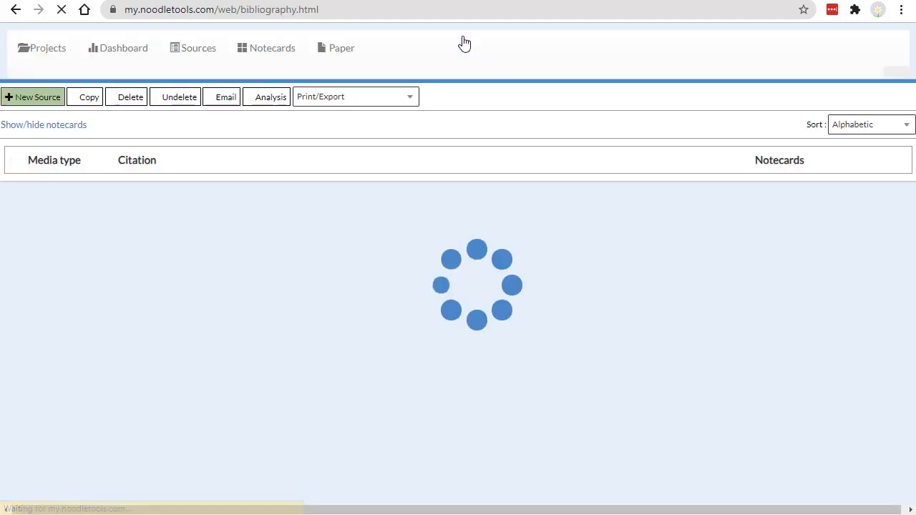
click(47, 98)
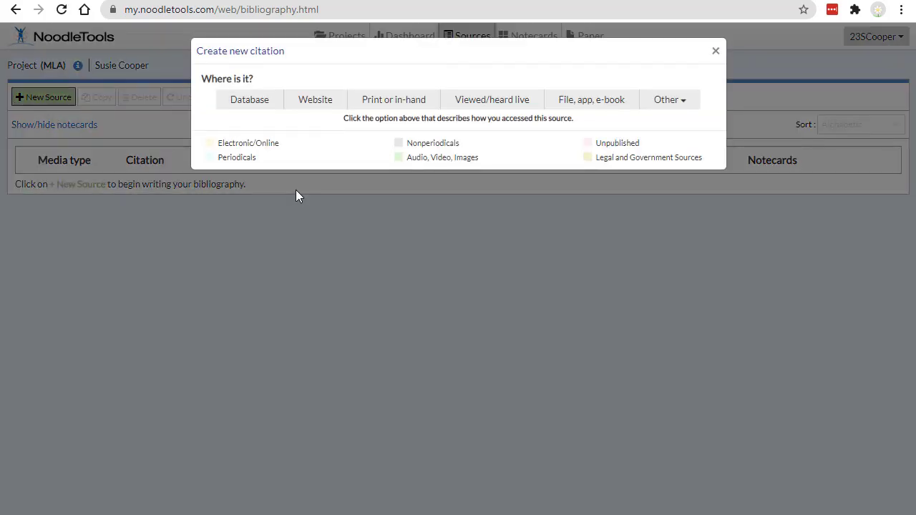
click(251, 103)
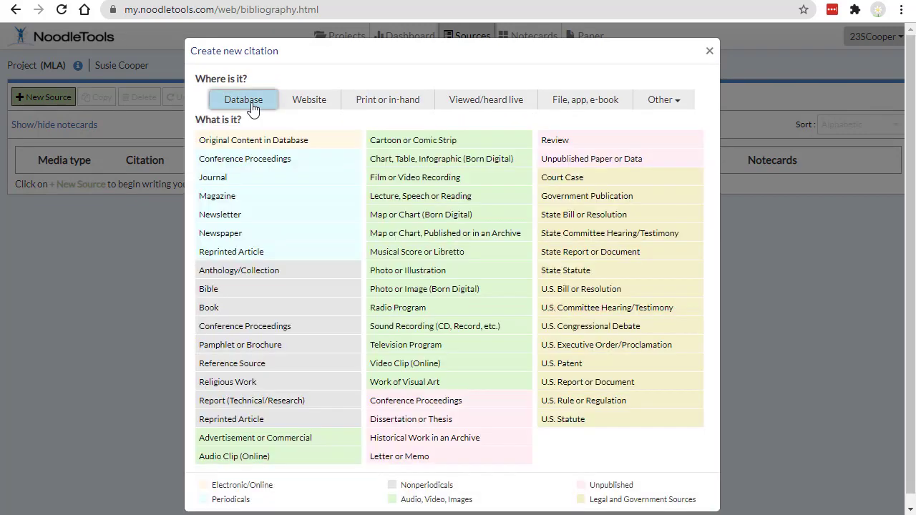
click(315, 103)
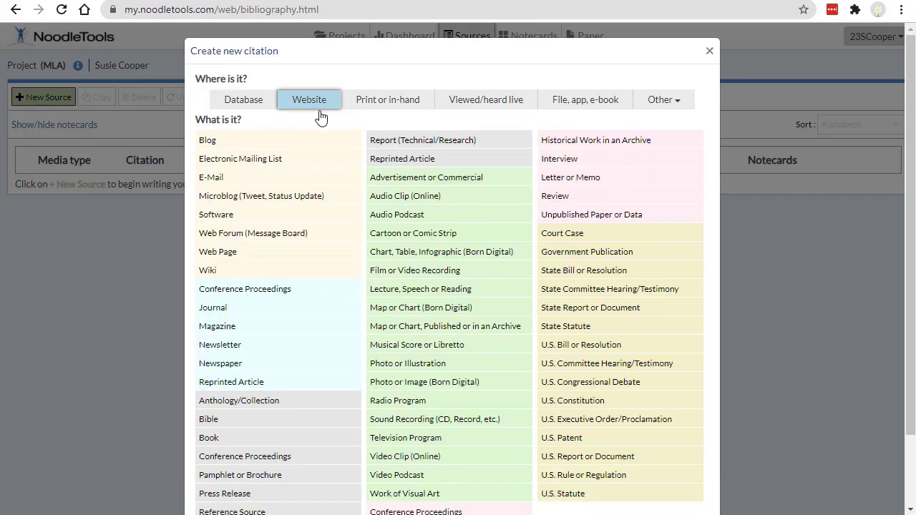
click(390, 104)
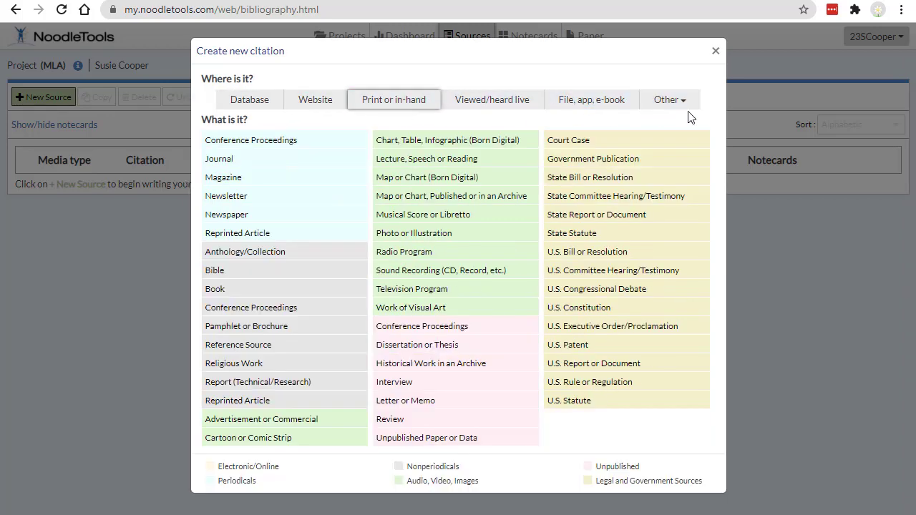
click(249, 101)
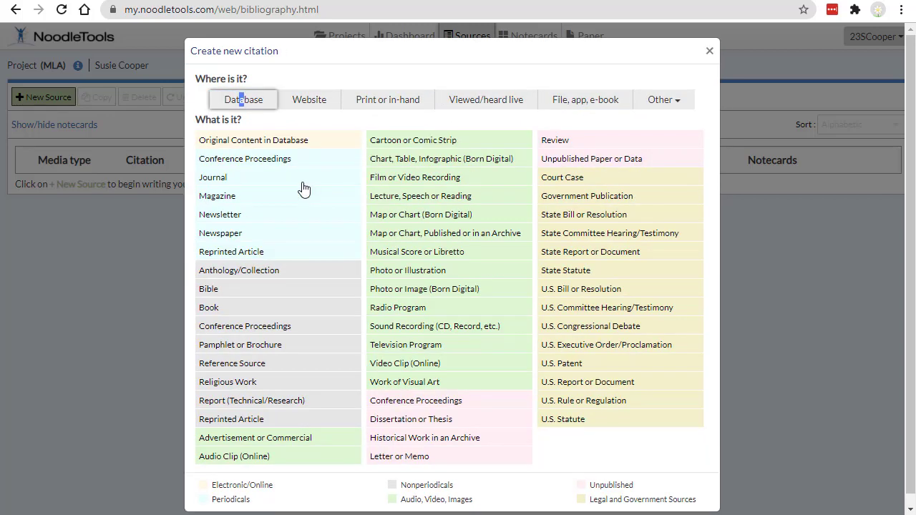
click(312, 103)
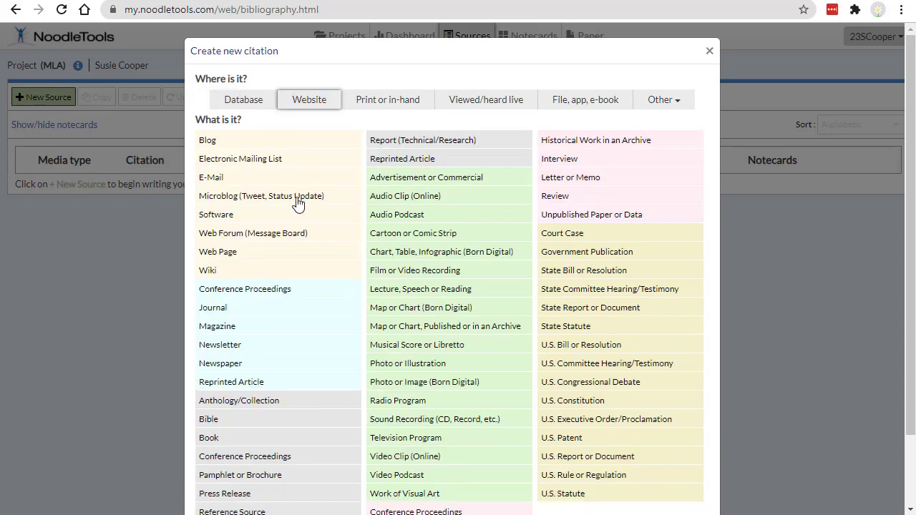
click(241, 99)
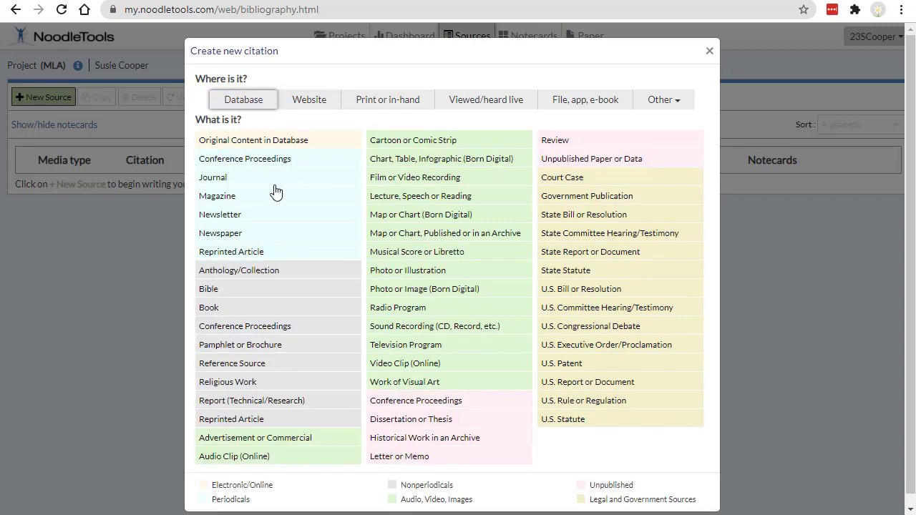
click(223, 180)
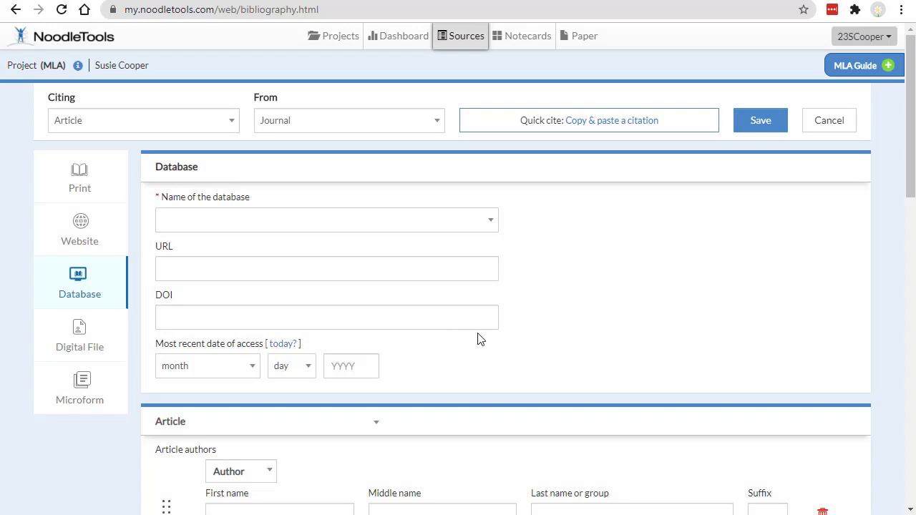
Step: Examine the fields of the journal article citation form for database access, and switch the access type to website
scroll(478, 339, down, 5)
scroll(479, 343, down, 5)
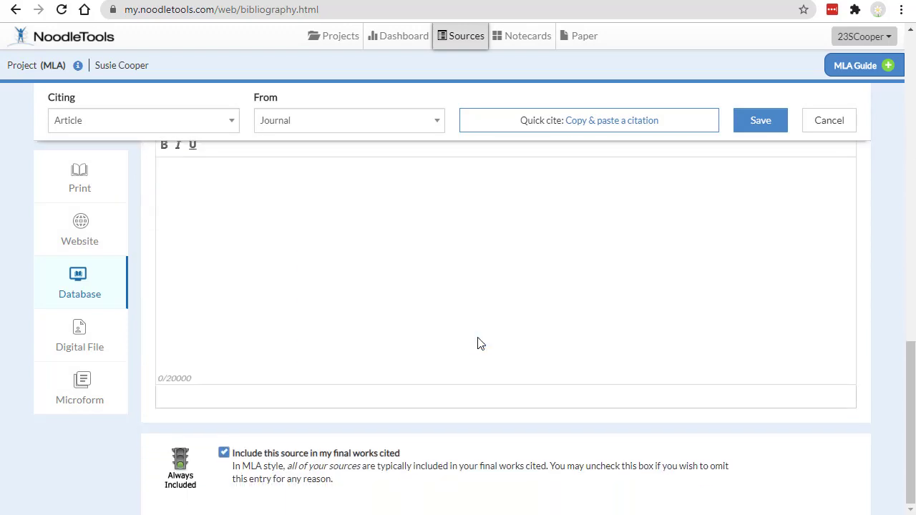
scroll(481, 347, up, 10)
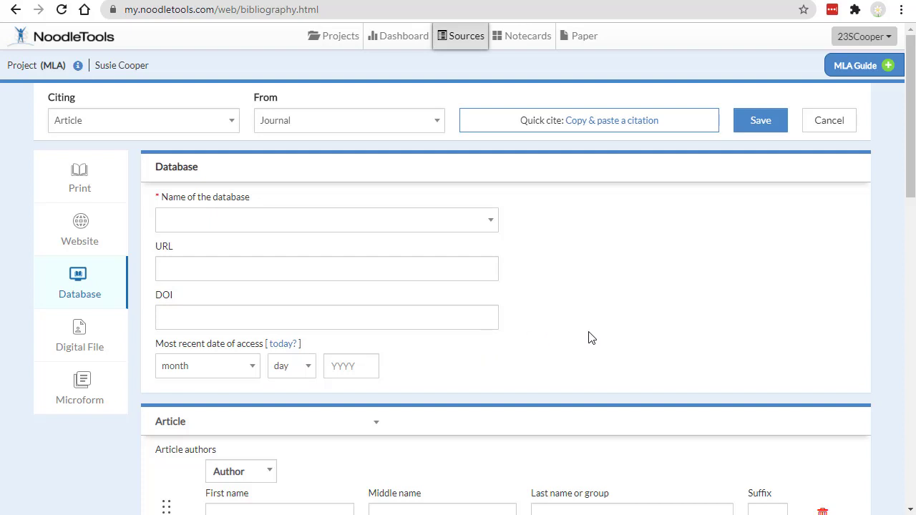
scroll(578, 368, down, 3)
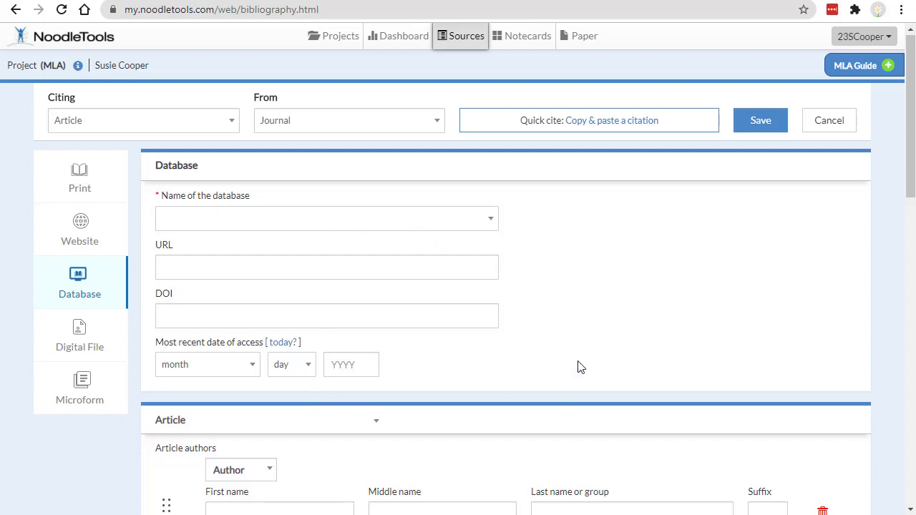
scroll(410, 351, up, 3)
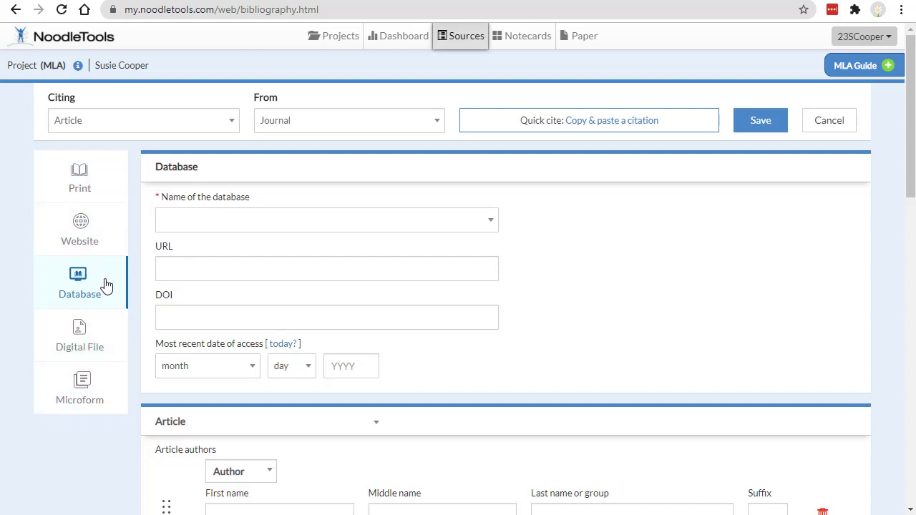
click(98, 233)
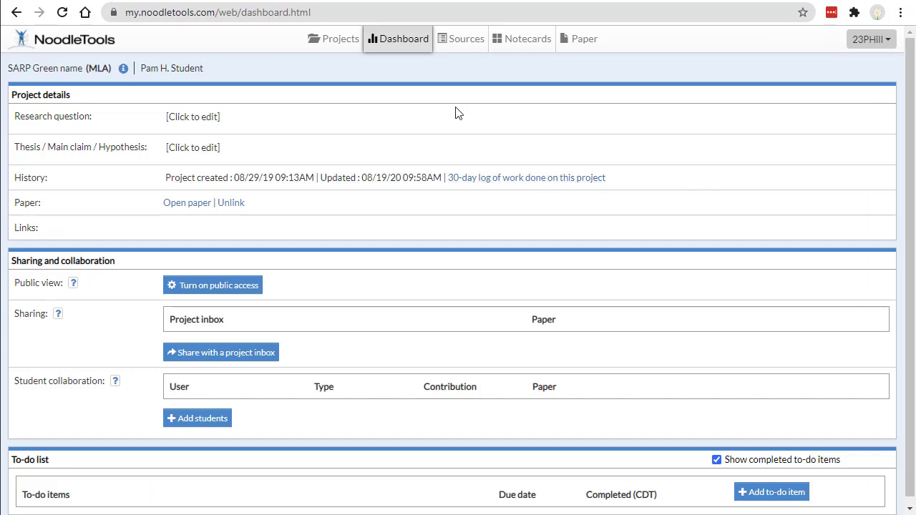
Step: View the project's sources list and notecards tabletop, and return to the projects list
click(450, 43)
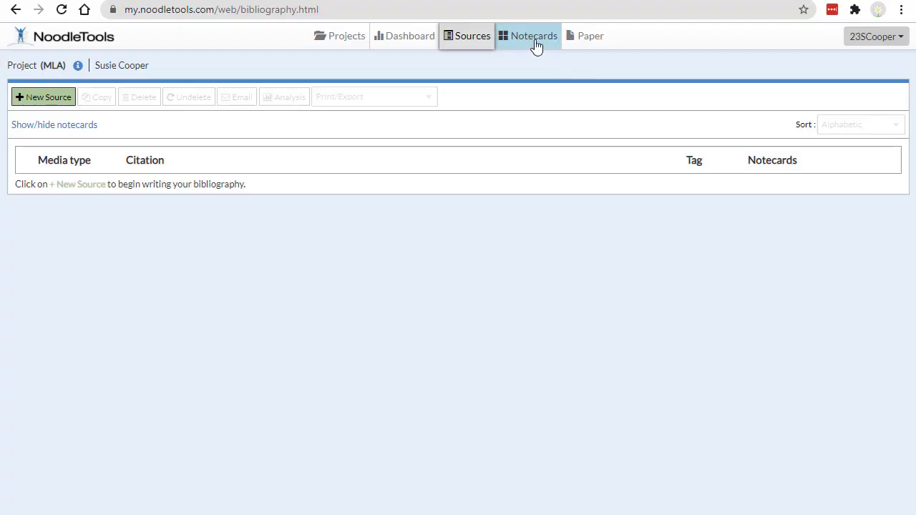
click(534, 41)
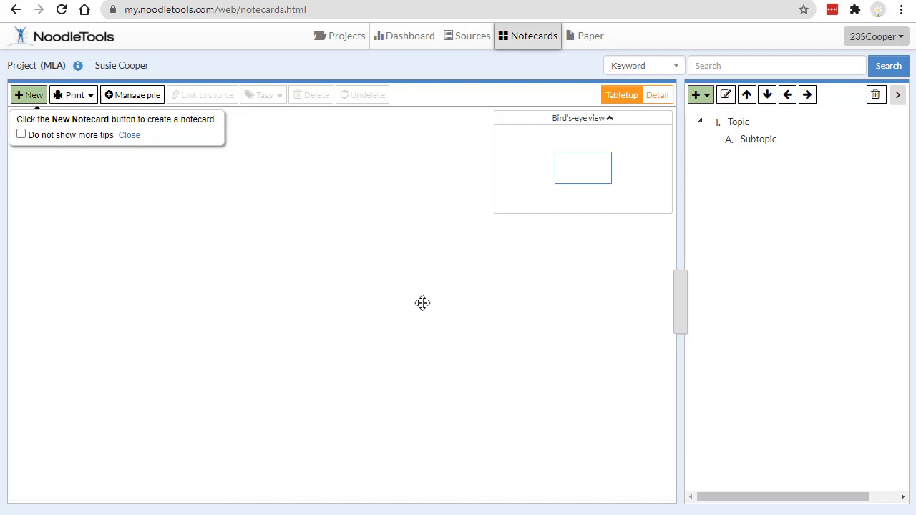
click(323, 46)
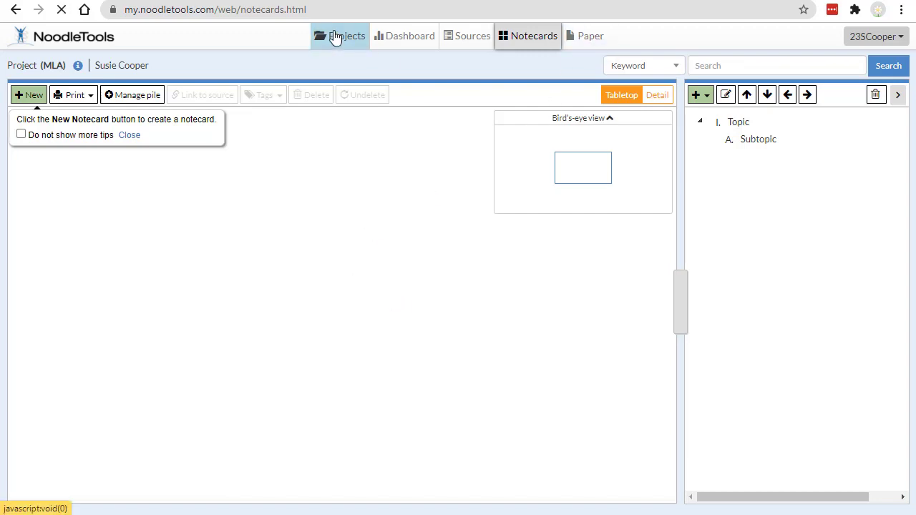